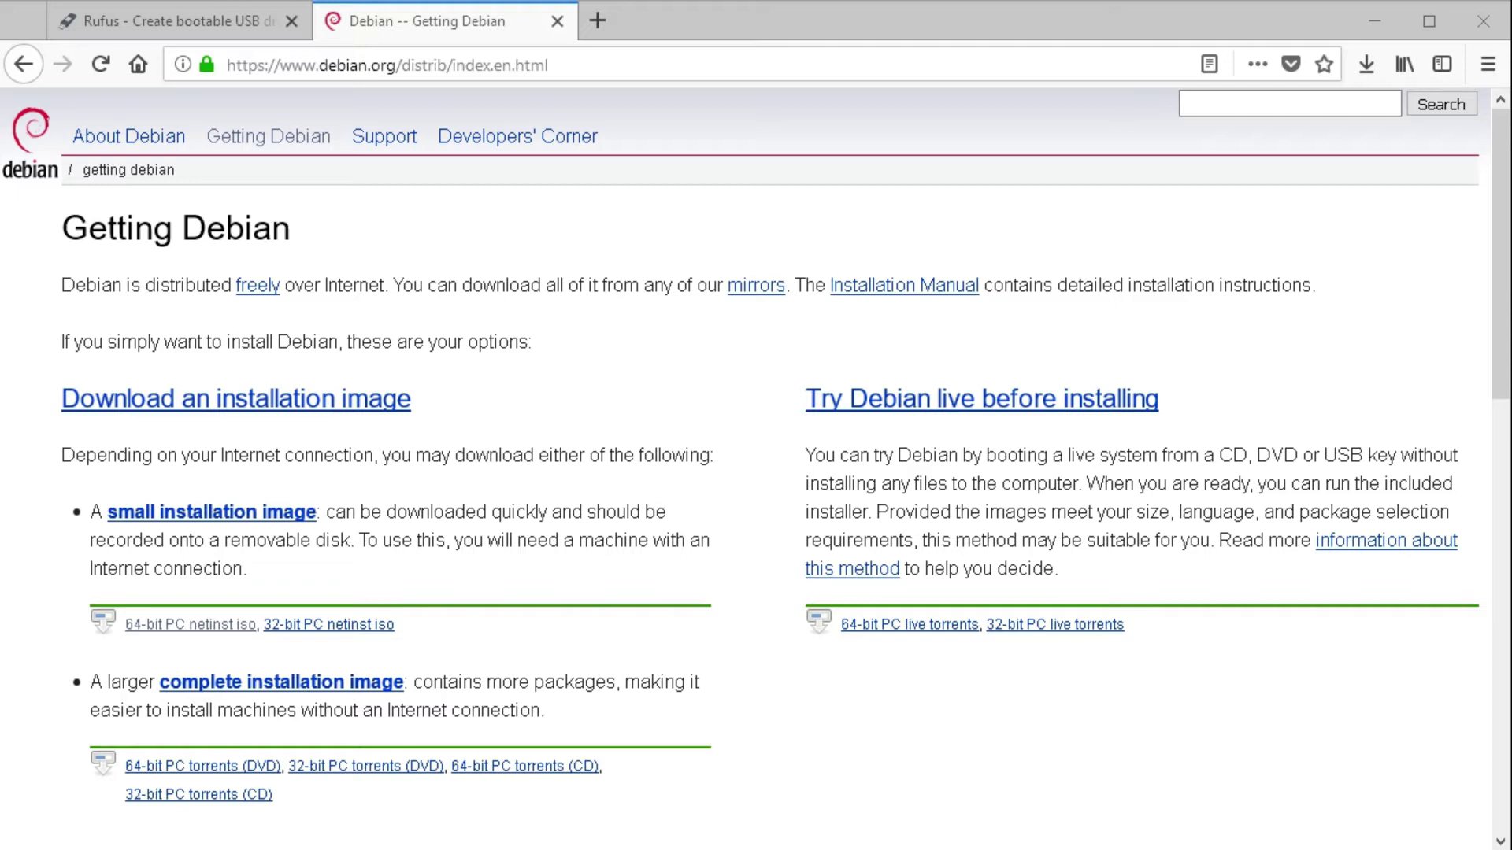
Step: Switch to the Firefox tab with the Rufus download page and request the Rufus 2.18 download
key("alt+Tab")
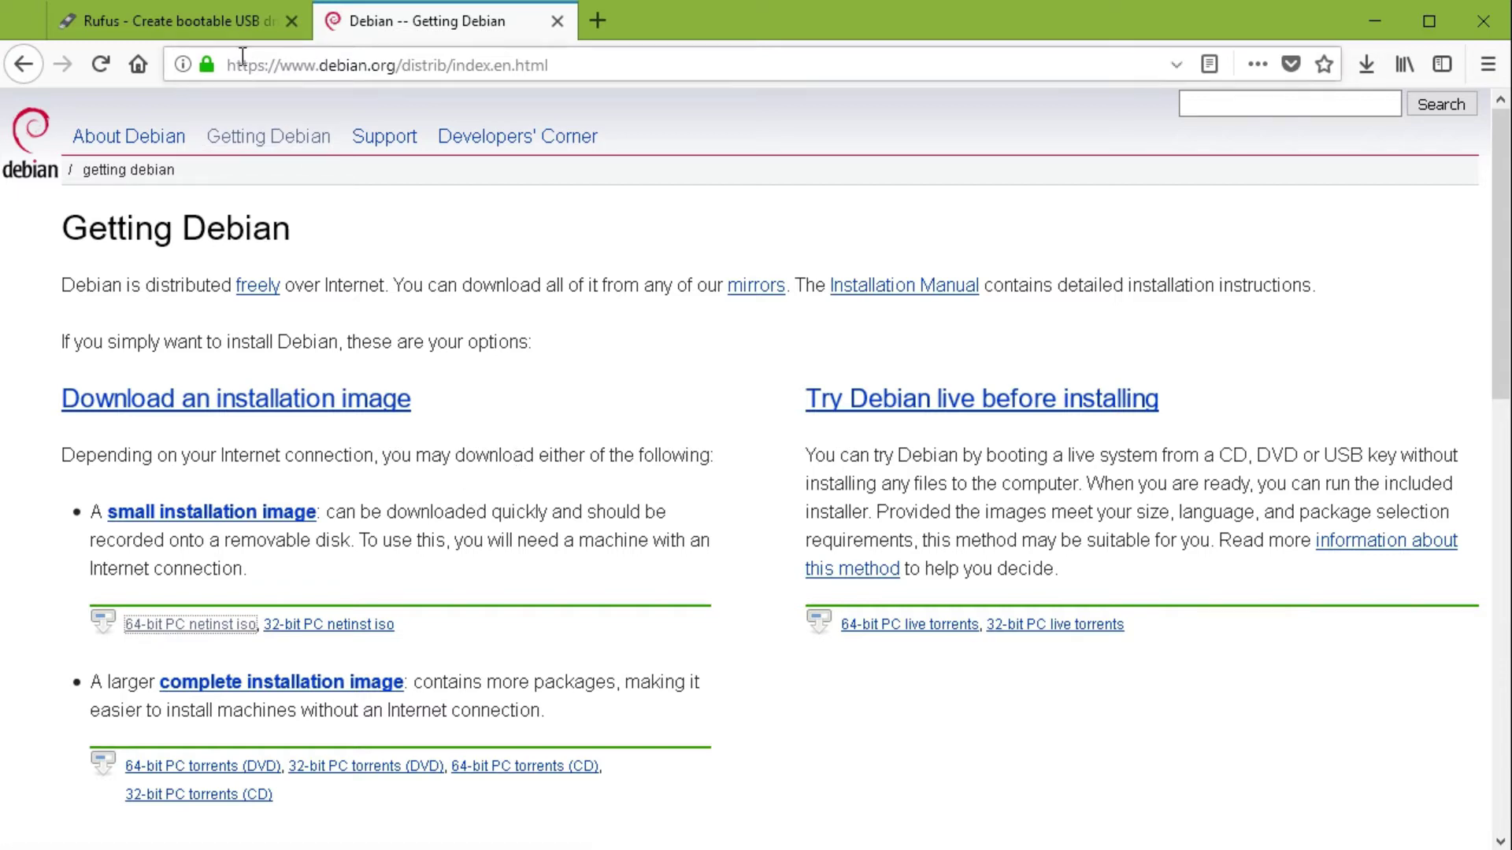
left_click(197, 24)
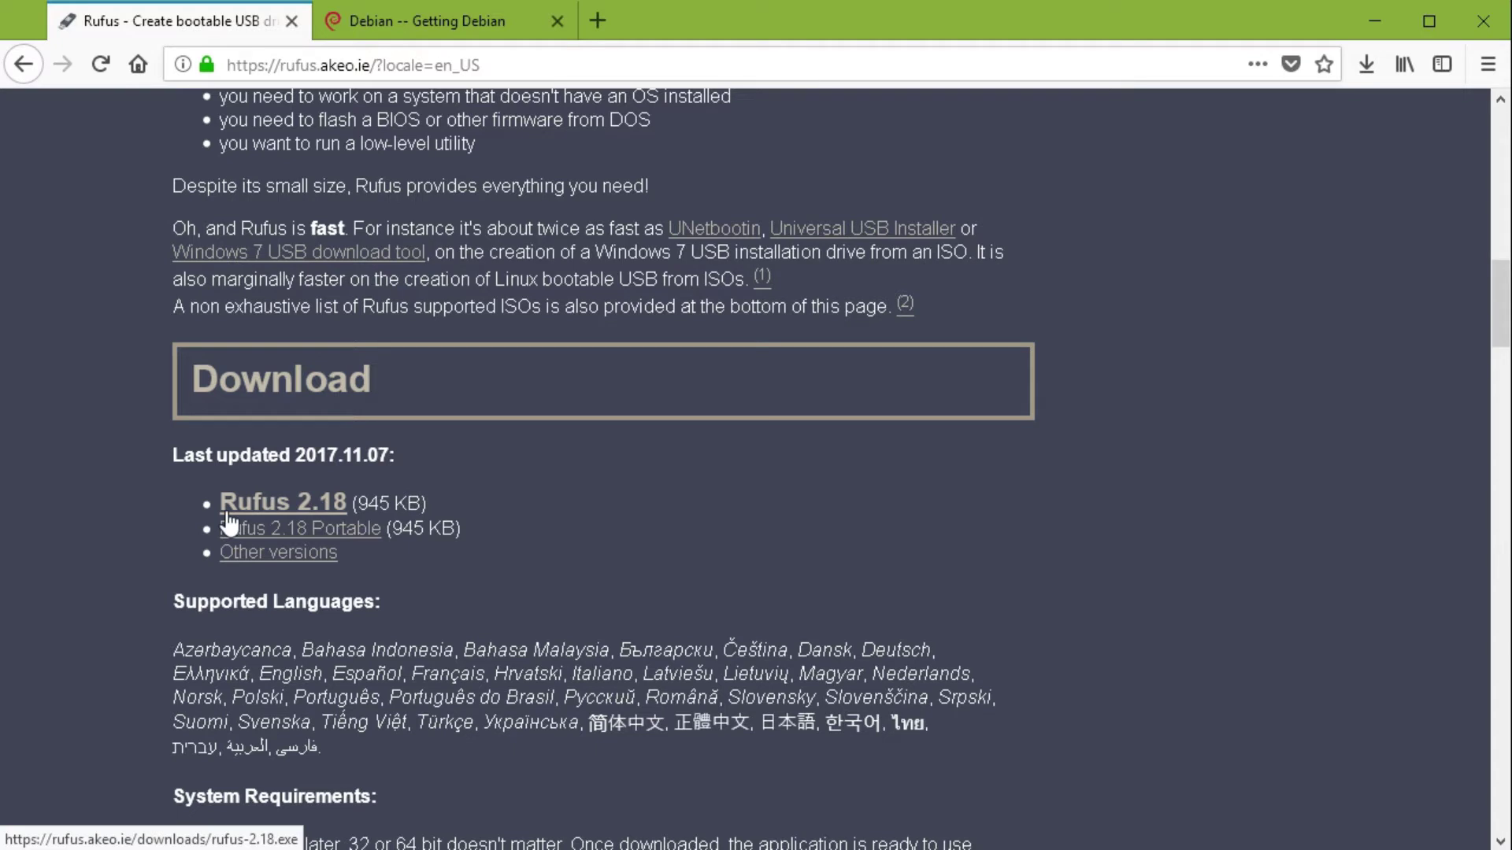
left_click(294, 510)
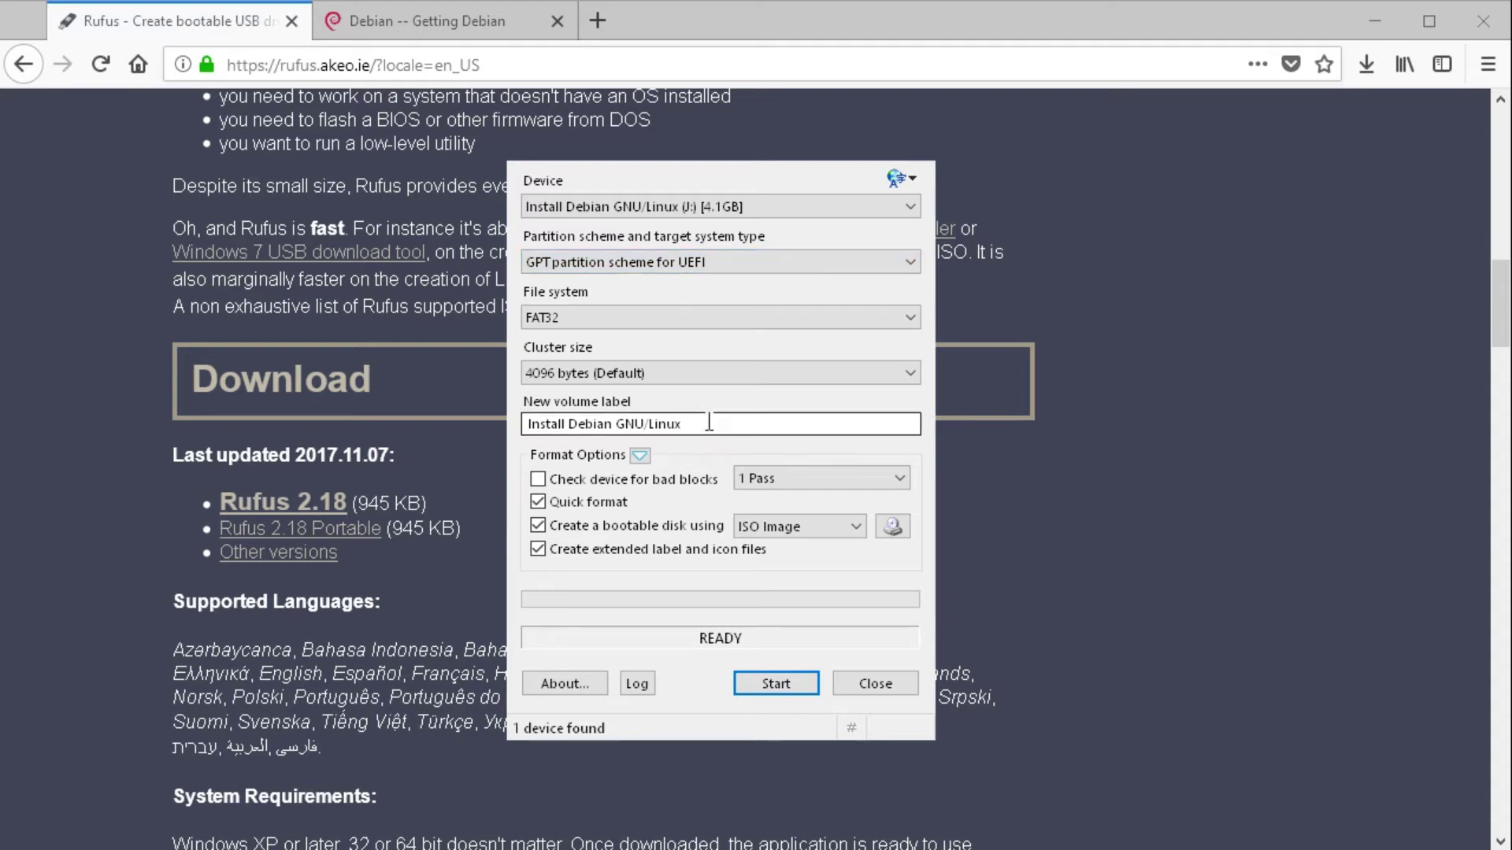
Step: Load debian-9.4.0-amd64-netinst.iso from Downloads as the Rufus disk image
left_click(885, 531)
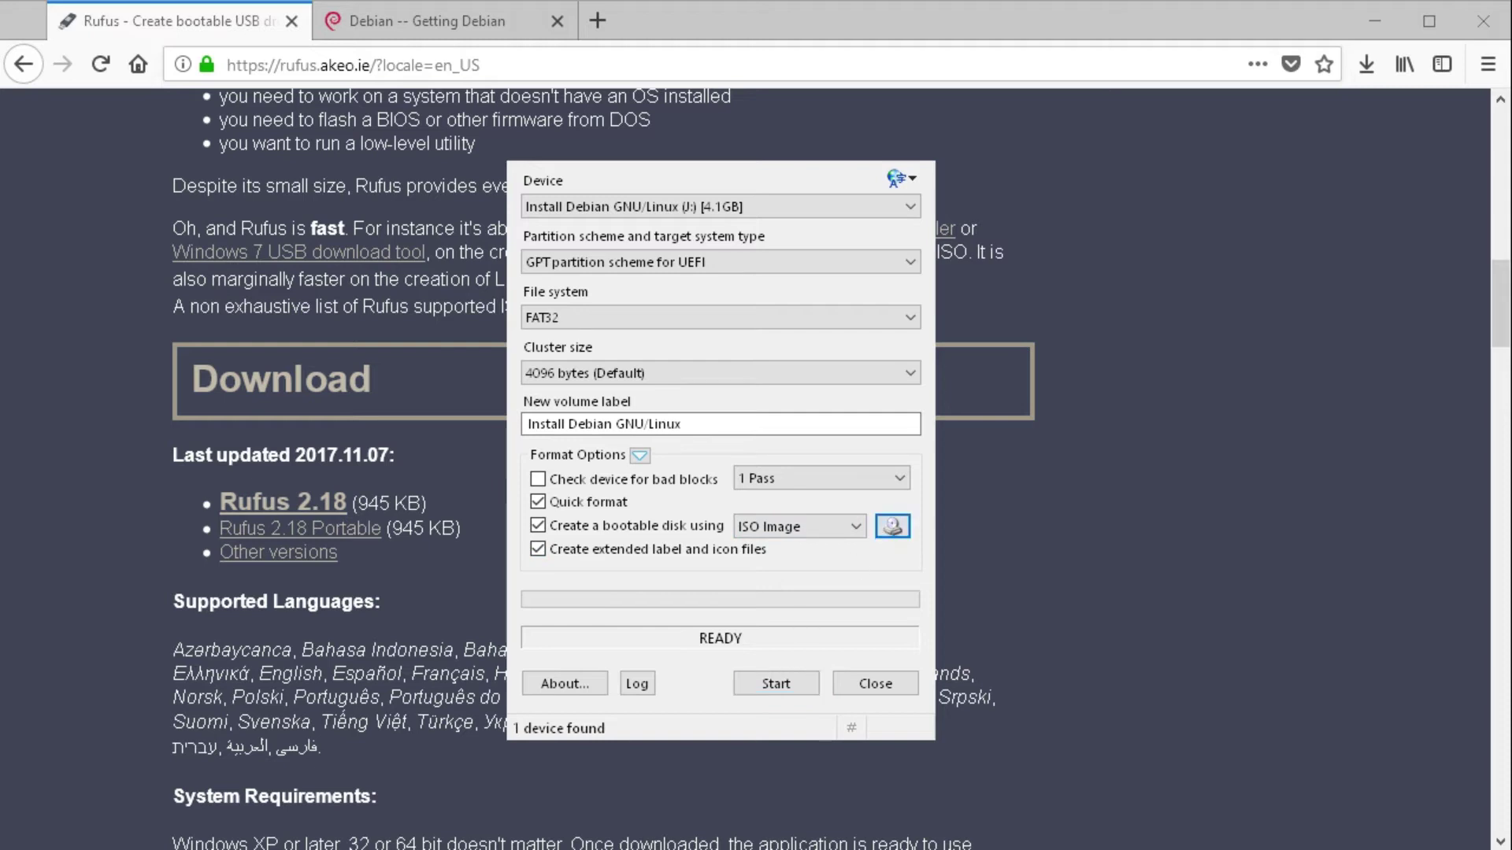
left_click(731, 337)
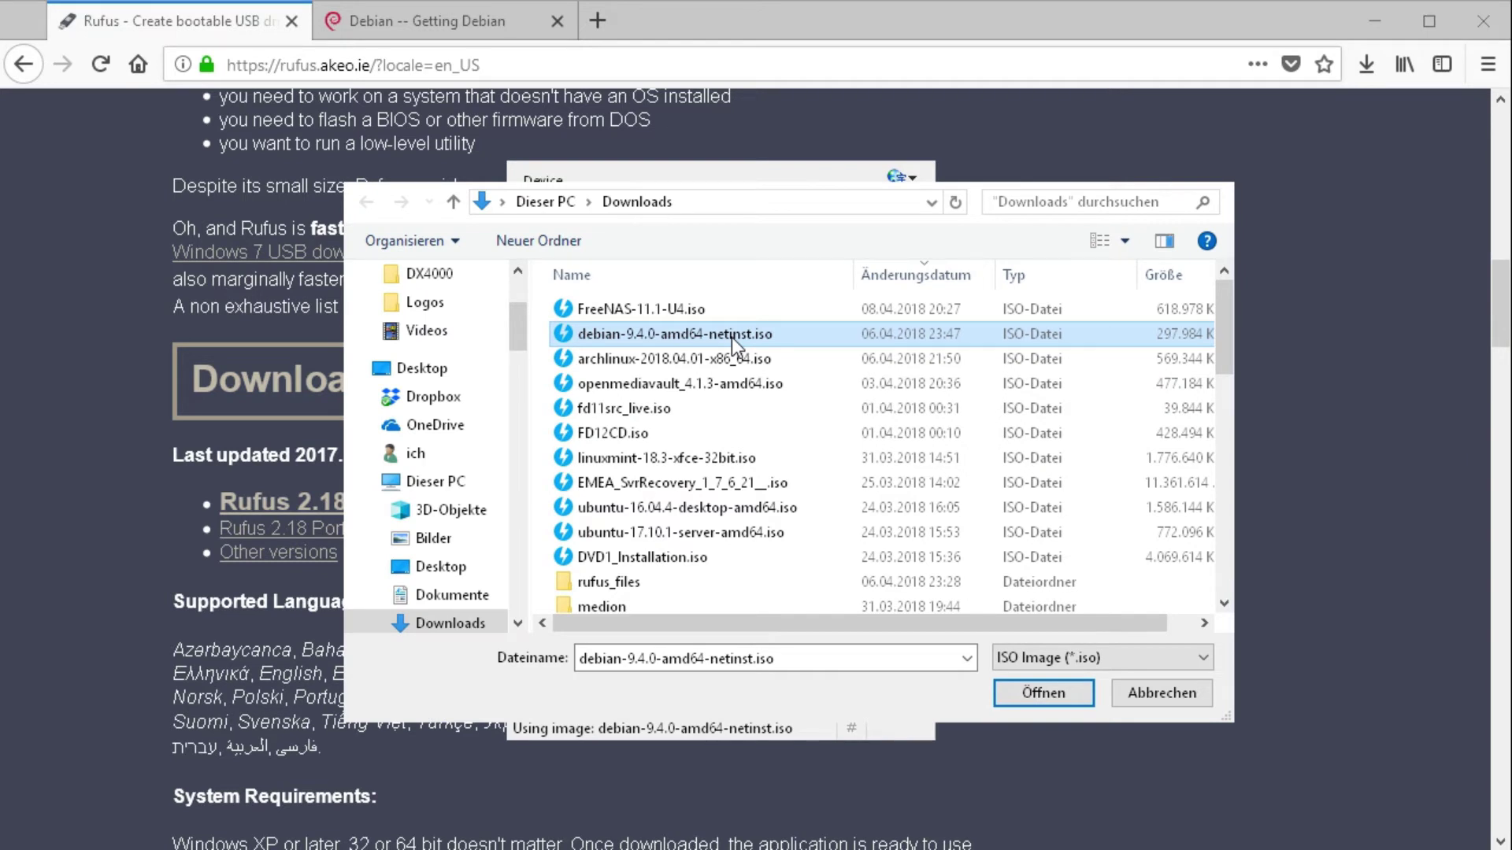
left_click(1045, 693)
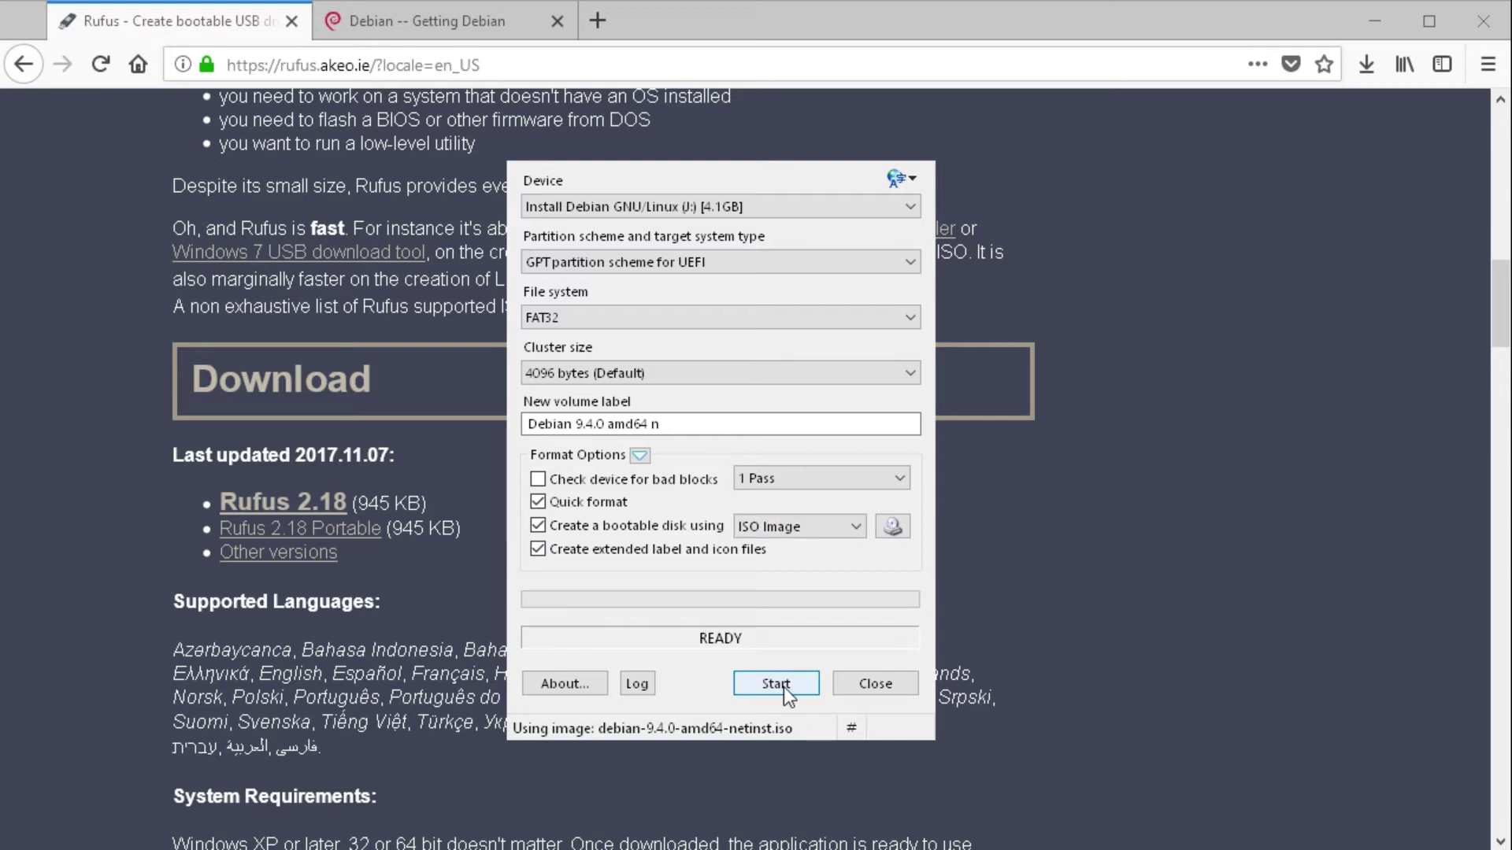
Step: Write the image in ISO Image mode, accepting that all data on the USB drive is erased
left_click(778, 685)
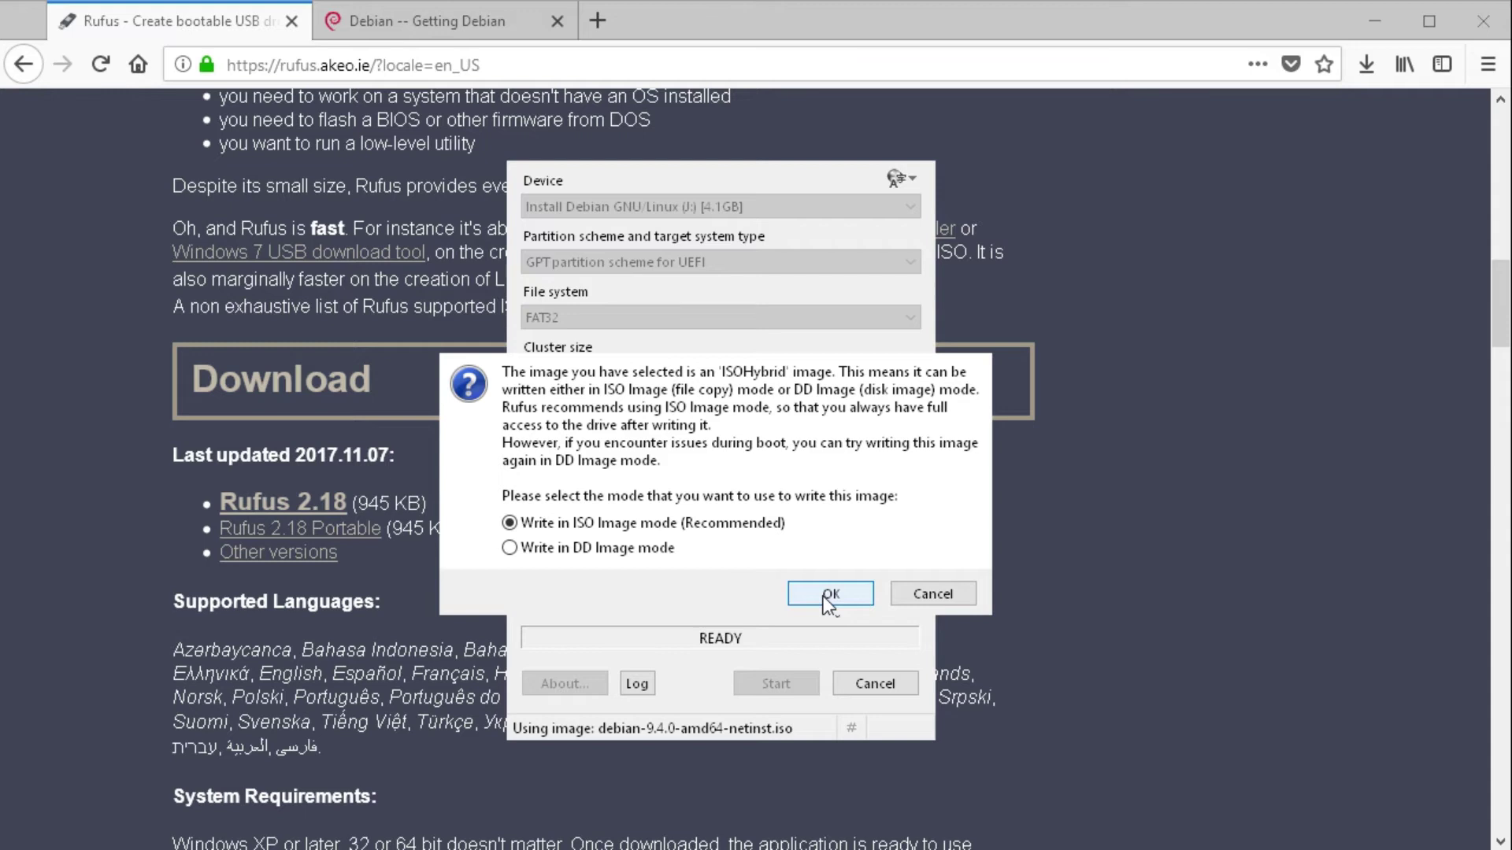
left_click(829, 600)
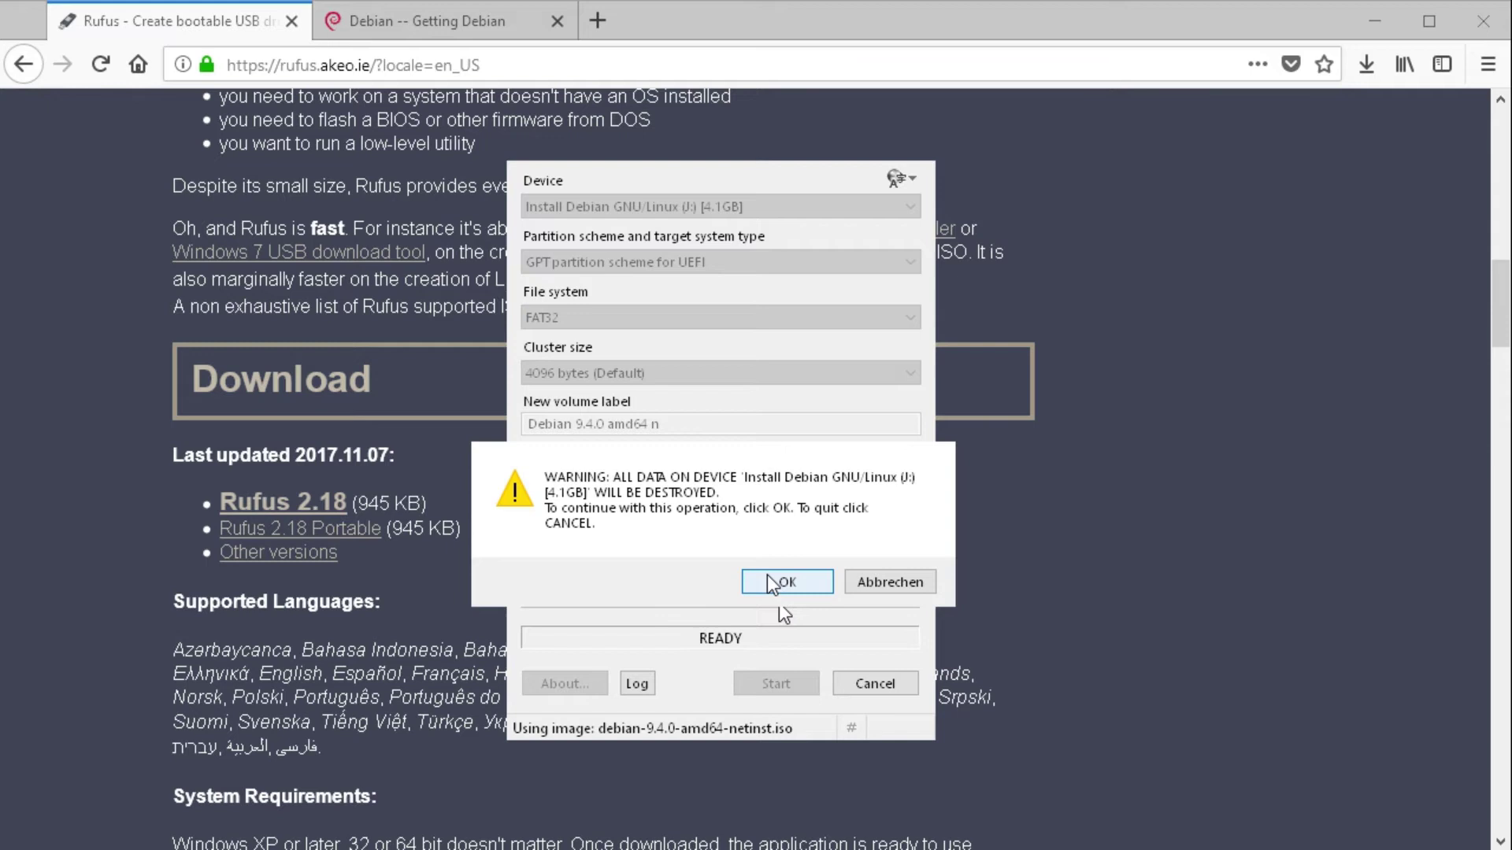
left_click(768, 583)
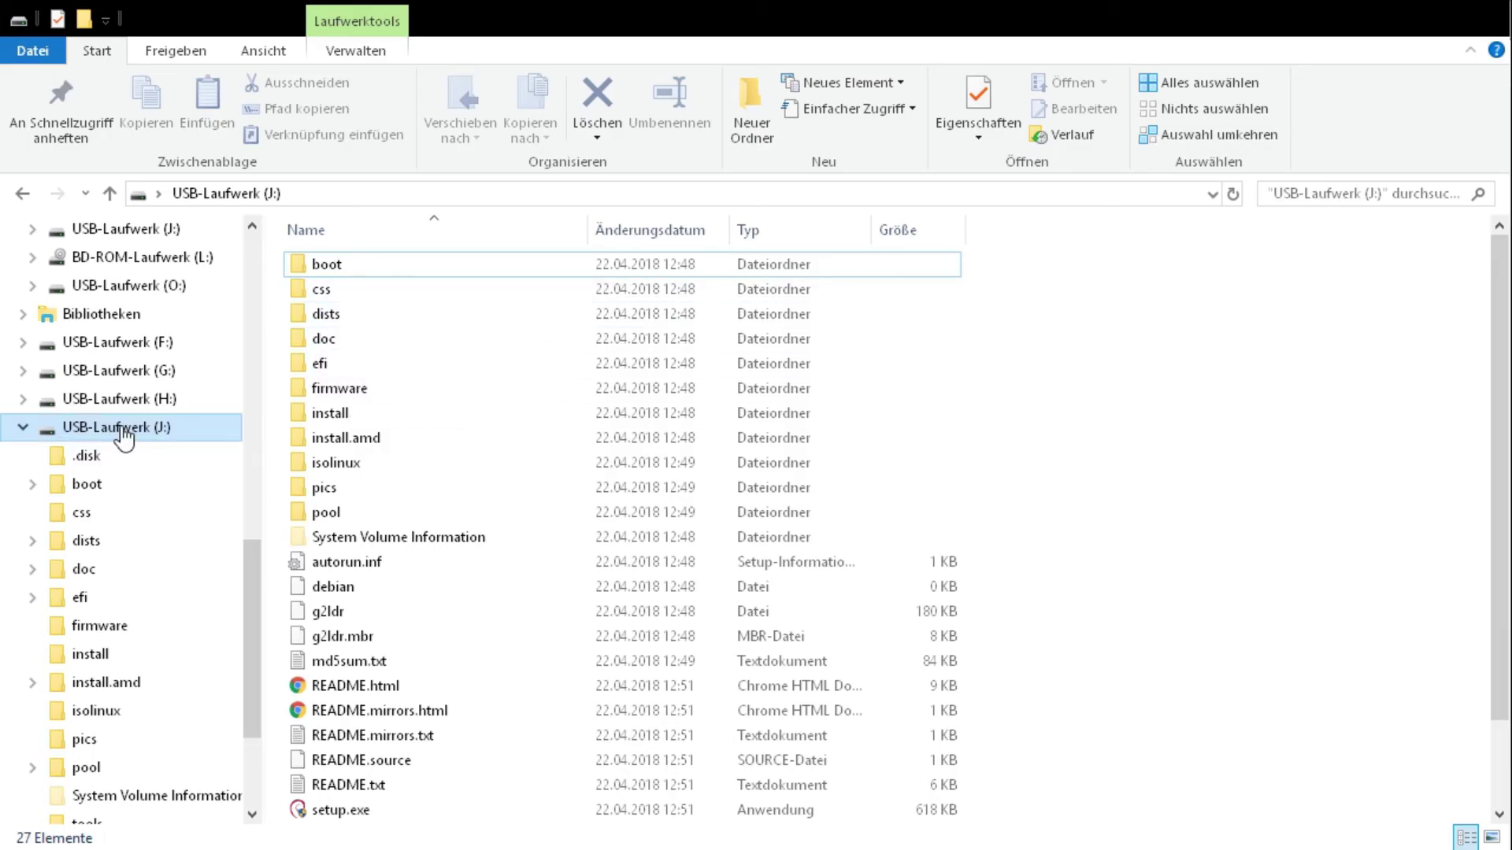
Step: Go to boot\grub on USB drive J: and select grub.cfg
double_click(384, 263)
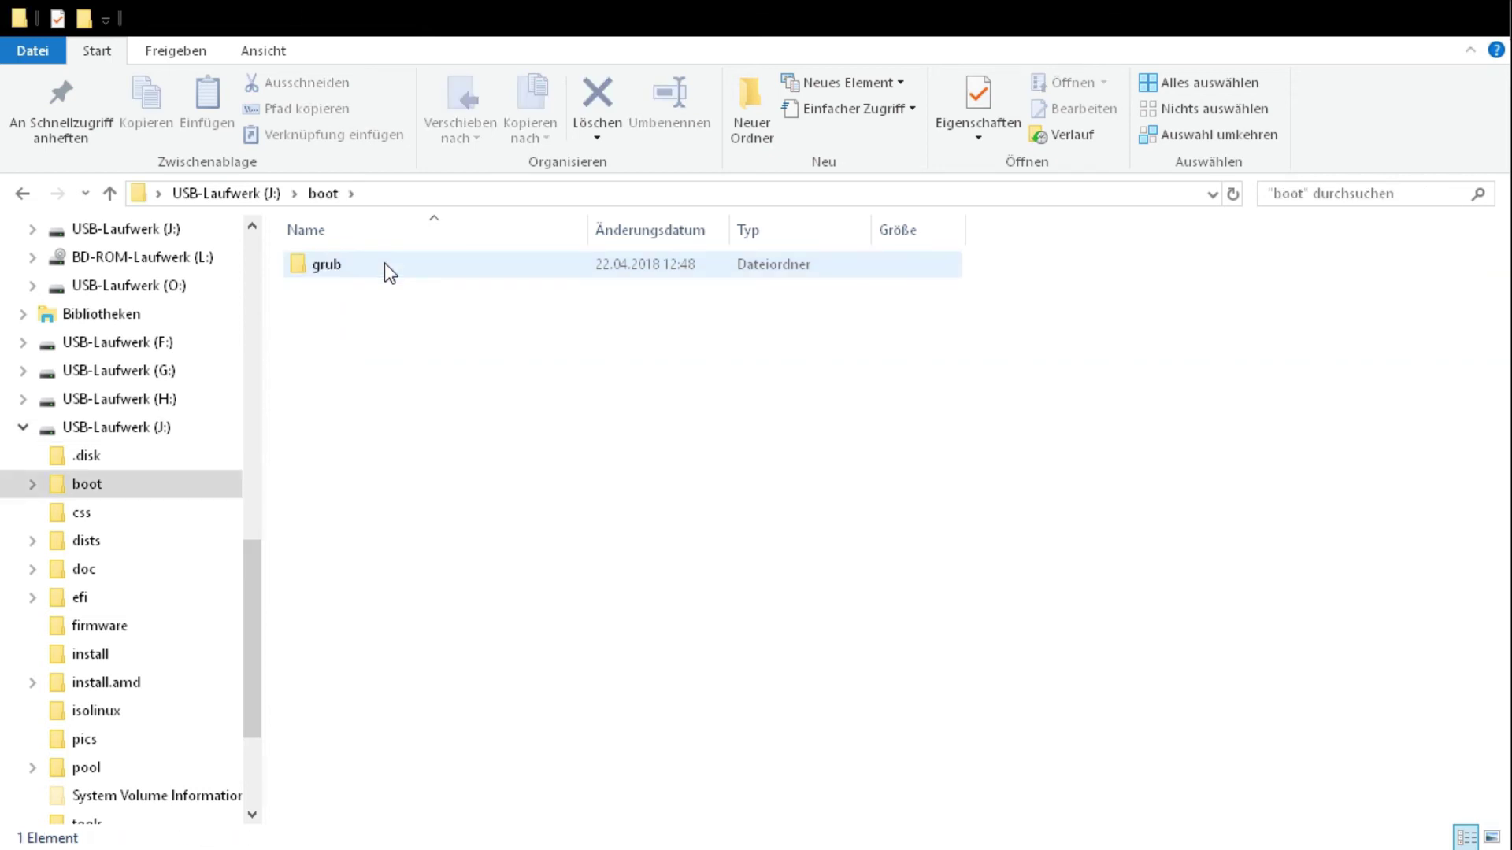
double_click(384, 264)
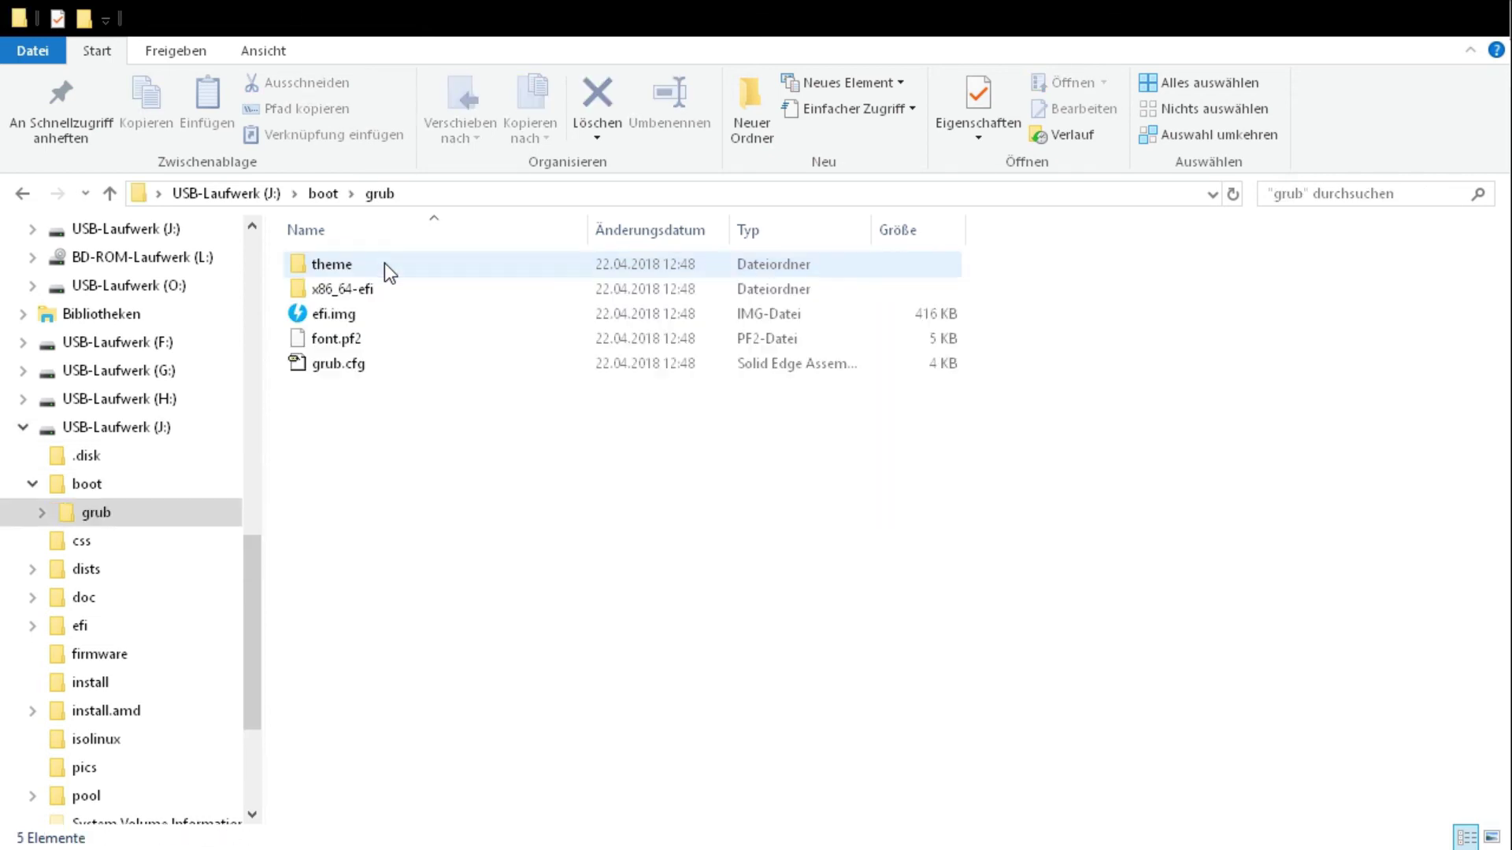
left_click(383, 367)
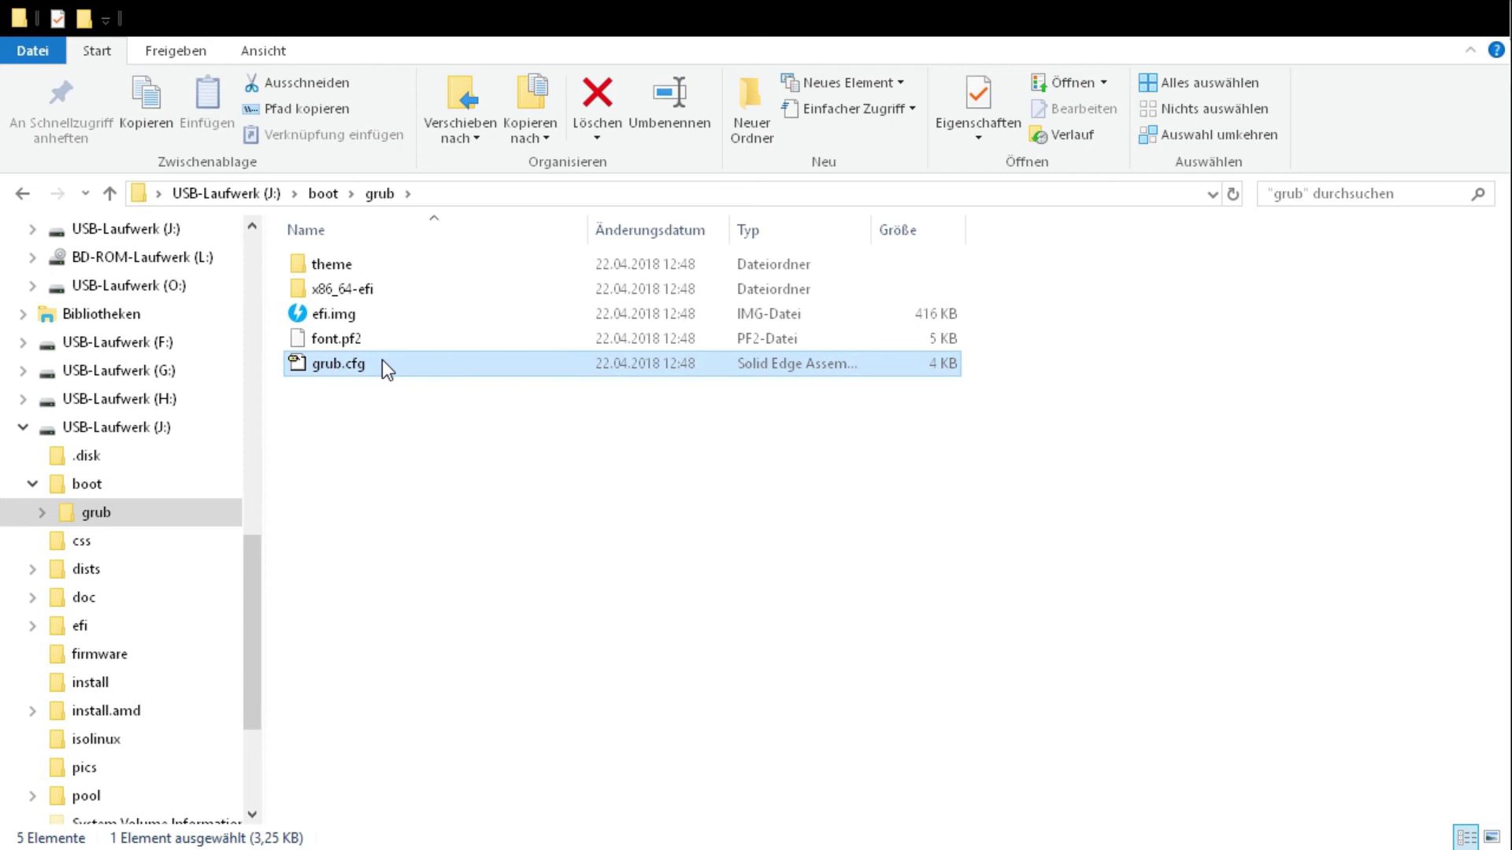
Step: Open grub.cfg in Notepad++ and duplicate the Graphical install menu entry block
key("Return")
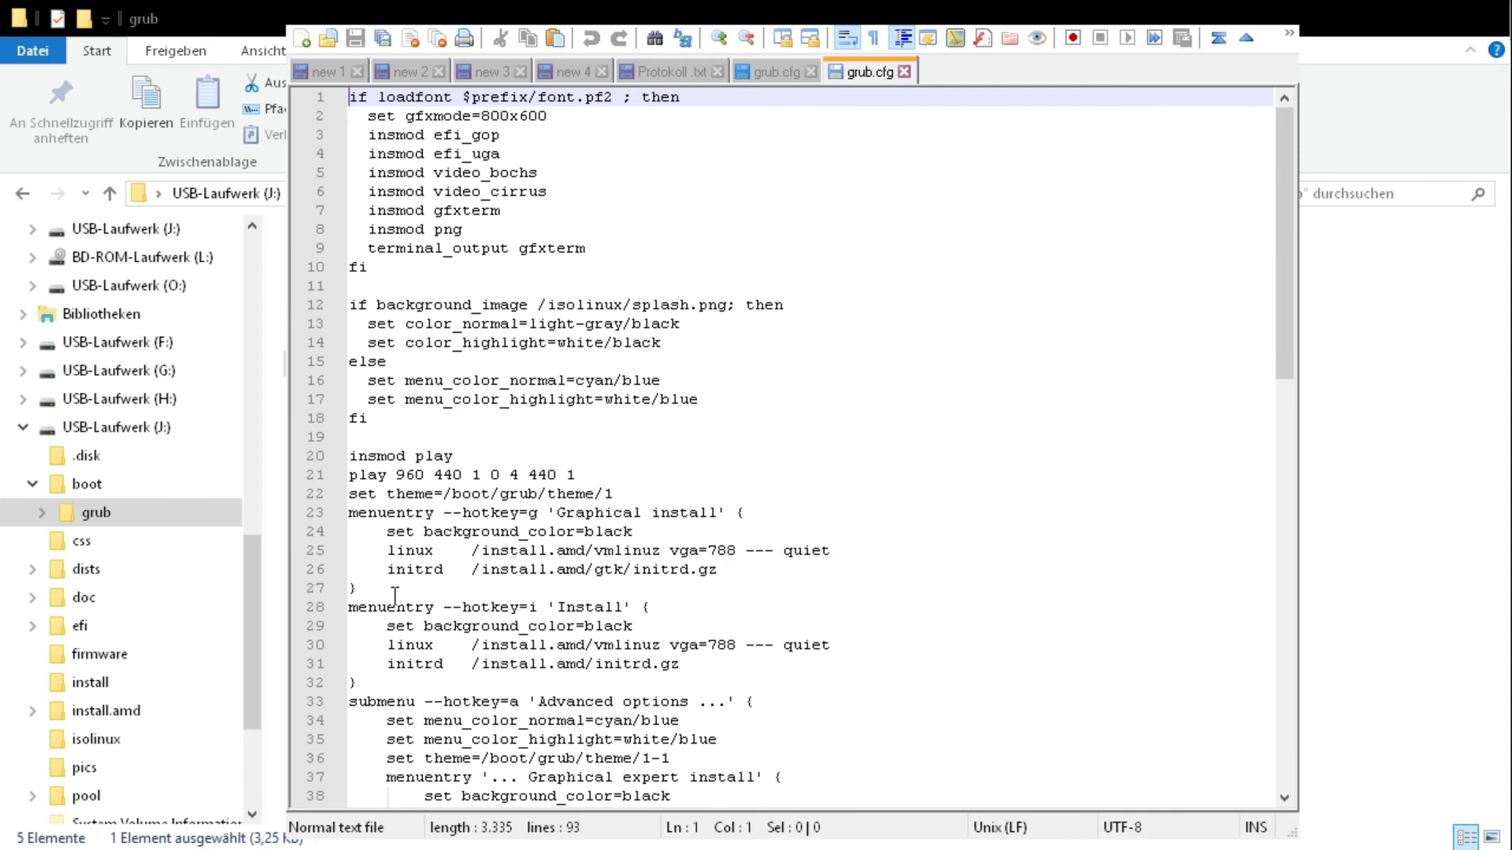
left_click_drag(389, 592, 312, 513)
key("ctrl+c")
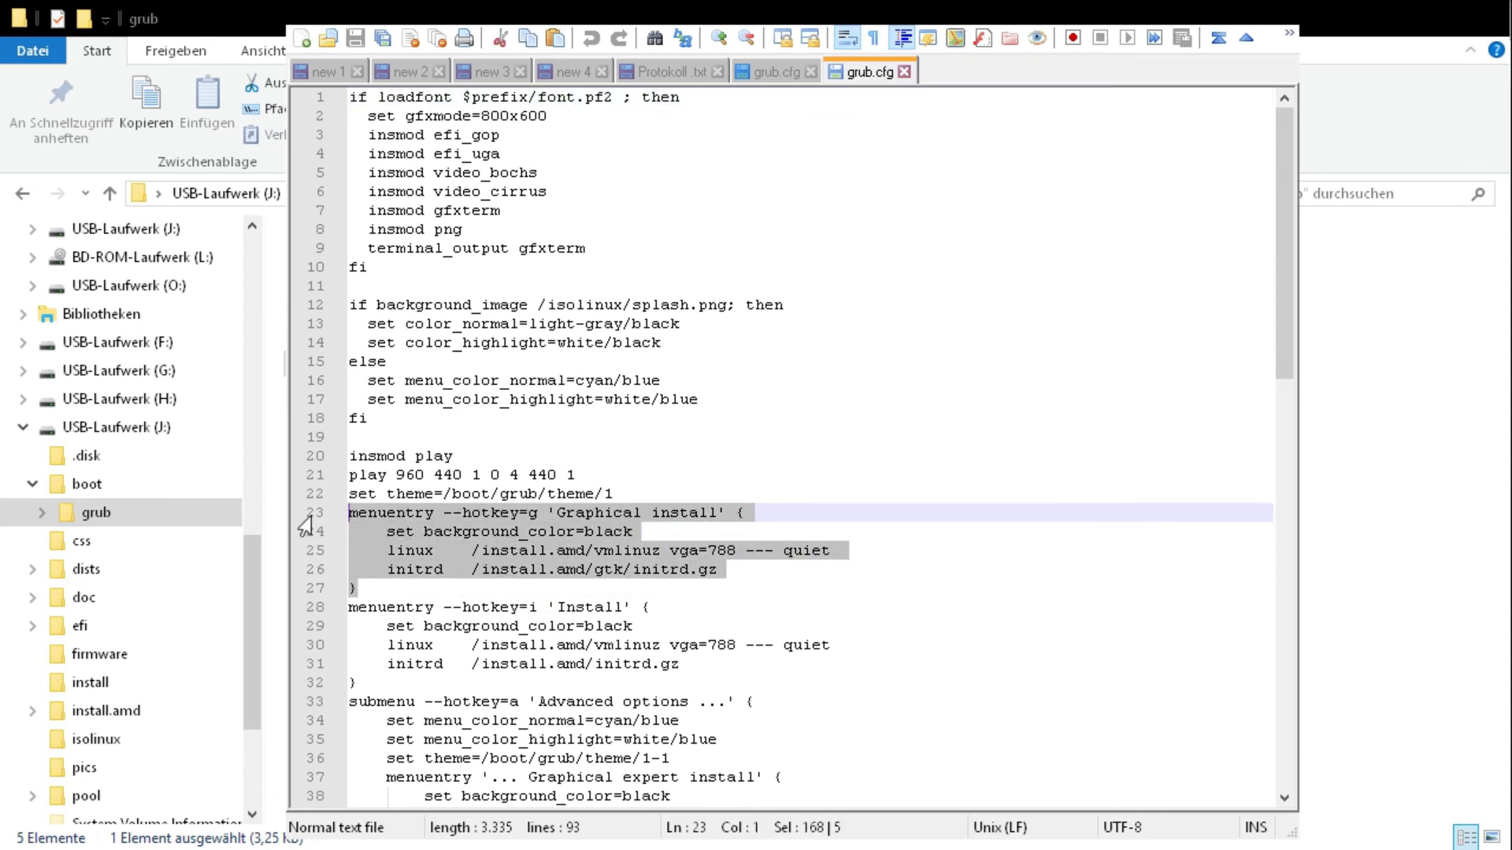
left_click(353, 513)
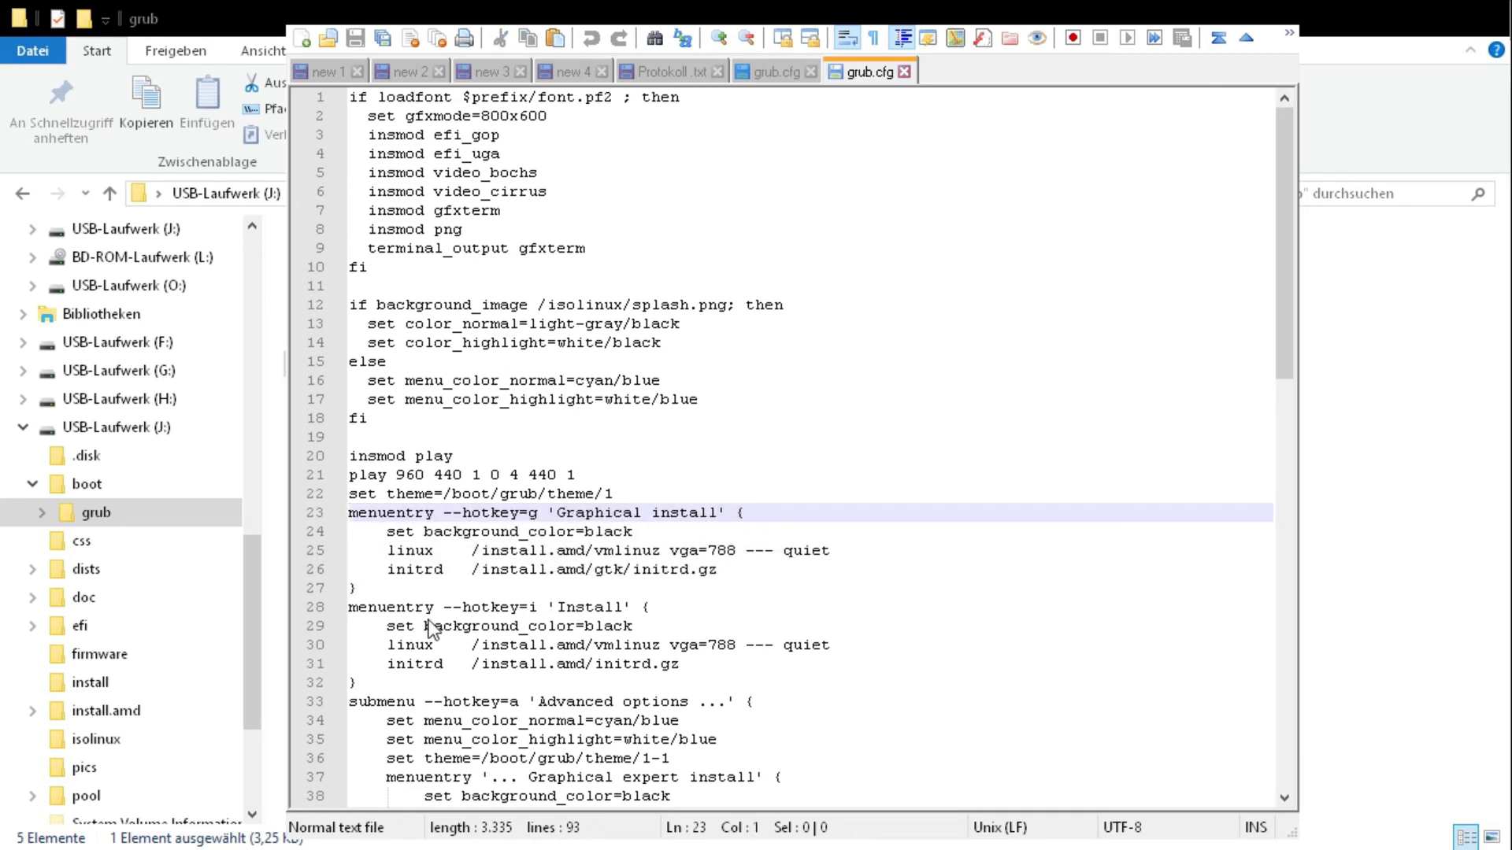
left_click(439, 598)
key("ctrl+v")
key("Return")
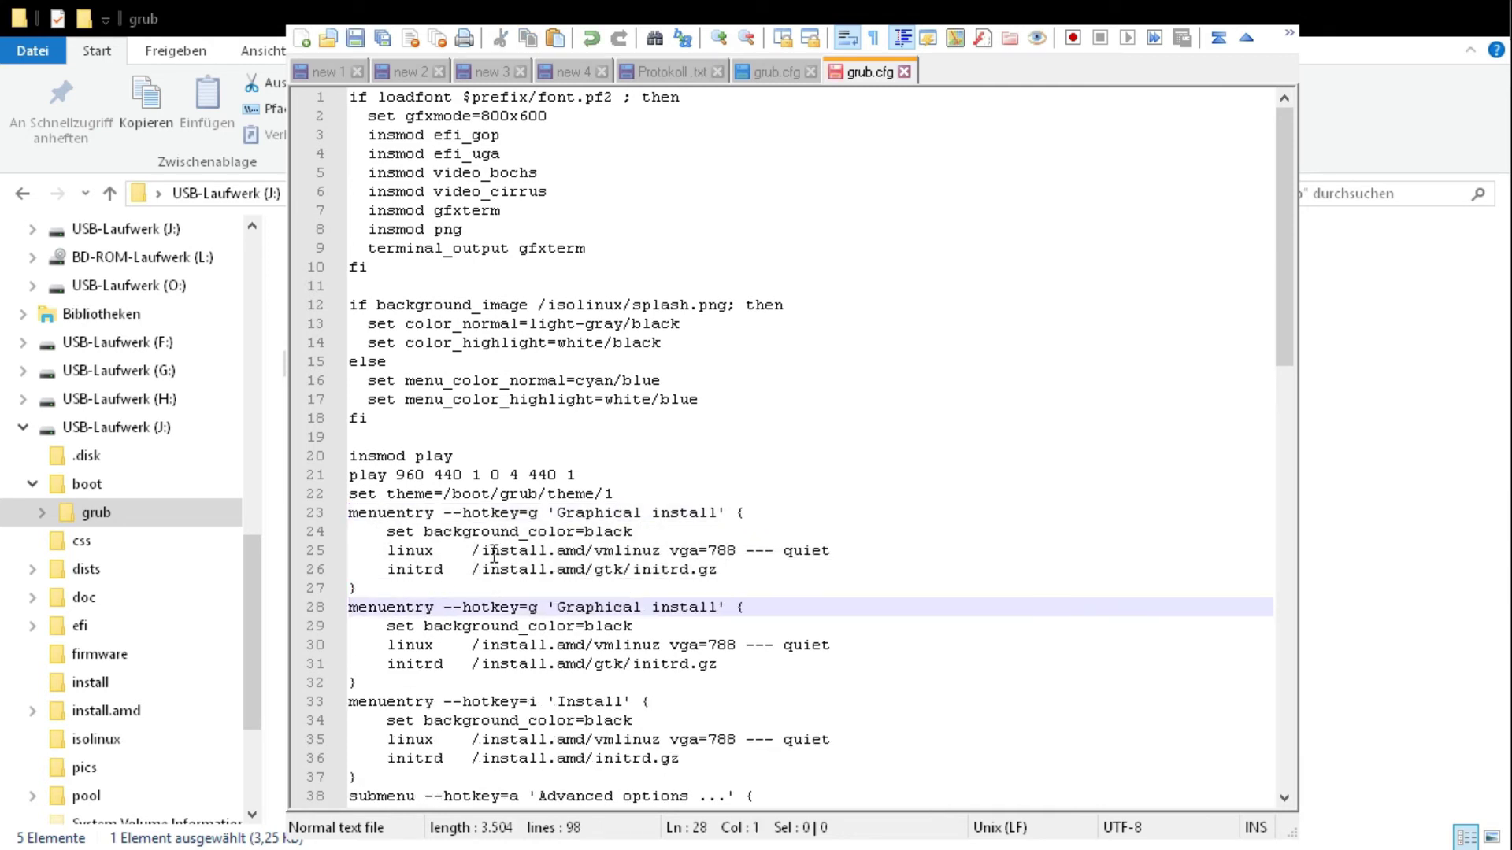
Step: Rename the first copy's title from Graphical to 'Serial Console install'
left_click_drag(556, 512, 641, 513)
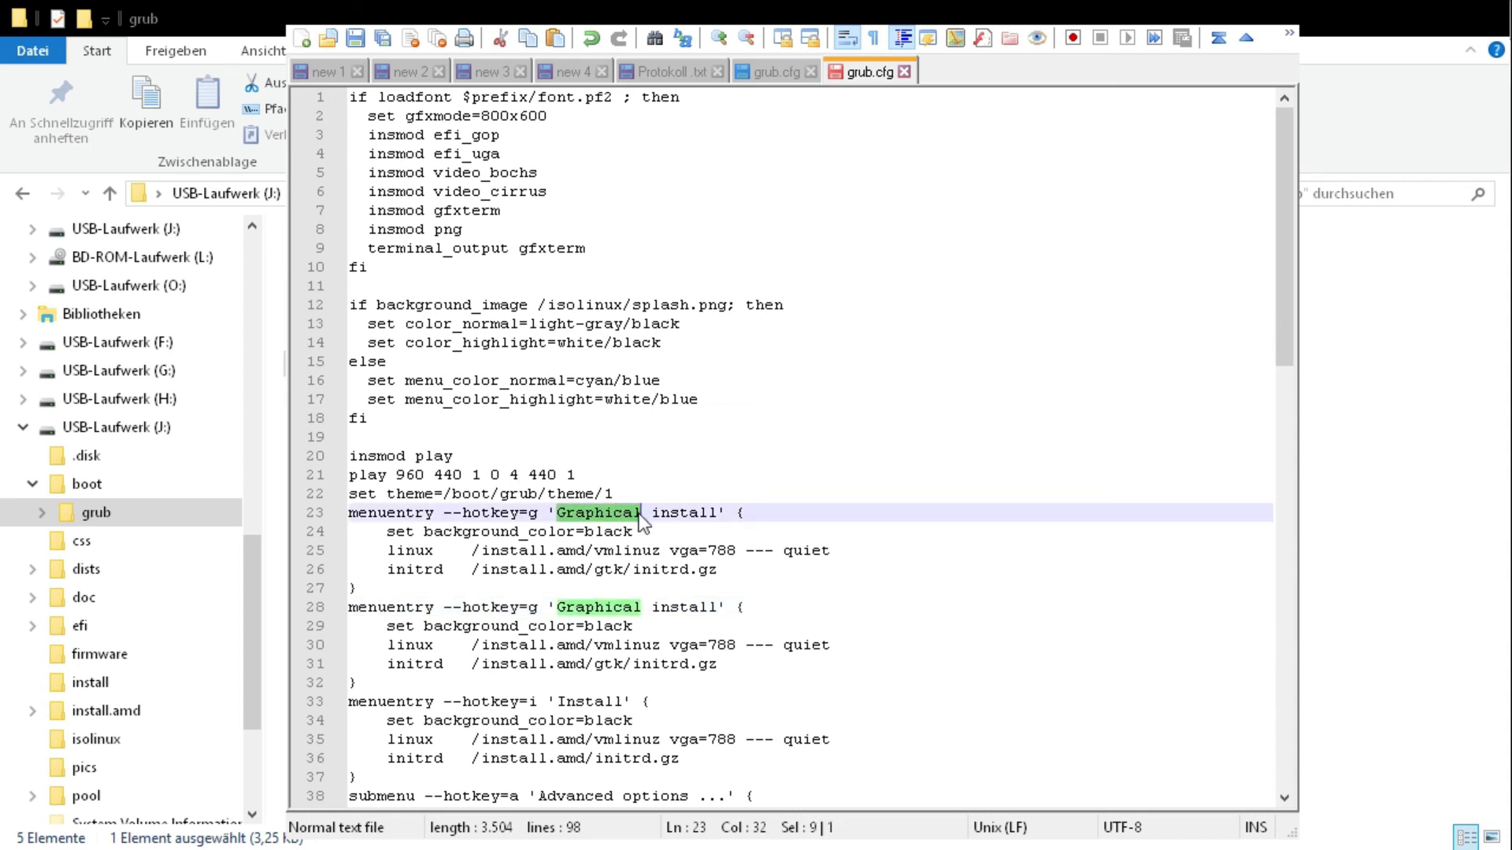
type("C")
key("BackSpace")
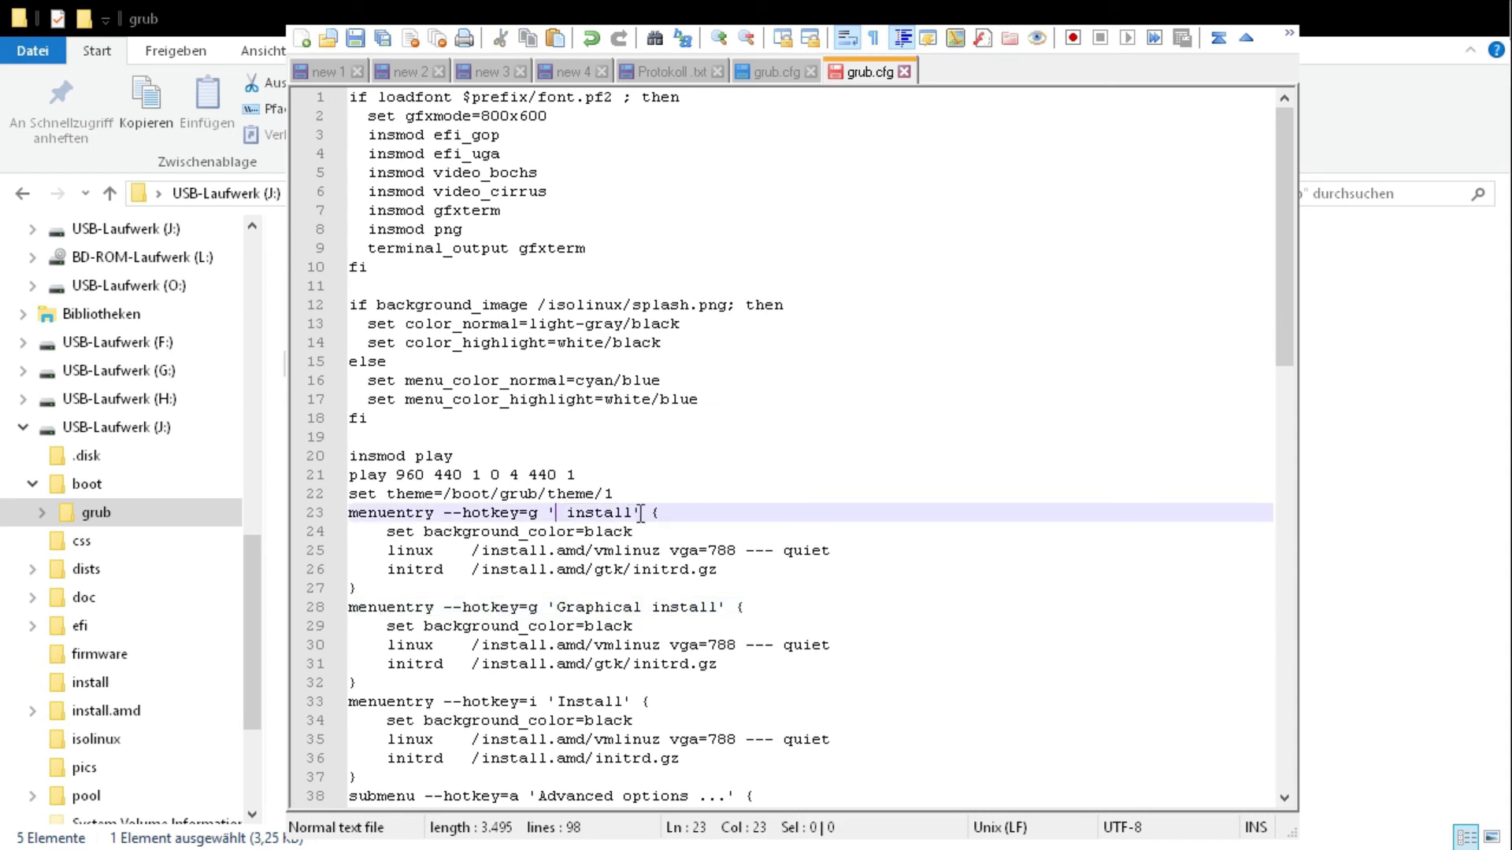
type("Serial Console")
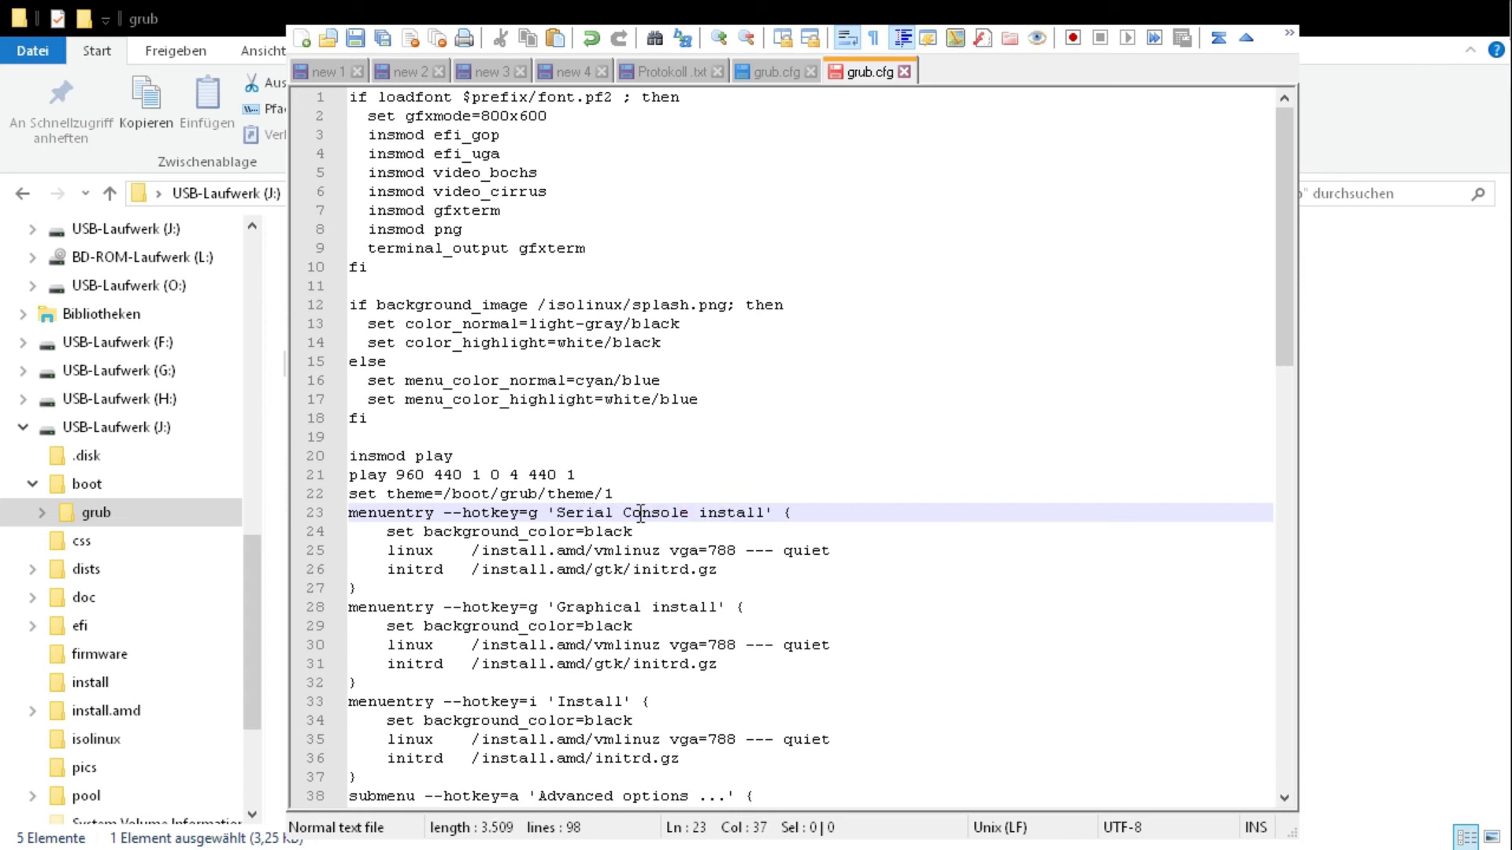
Step: On line 25, change vga 788 to off and replace quiet with console=ttyS1,115200n8
double_click(713, 551)
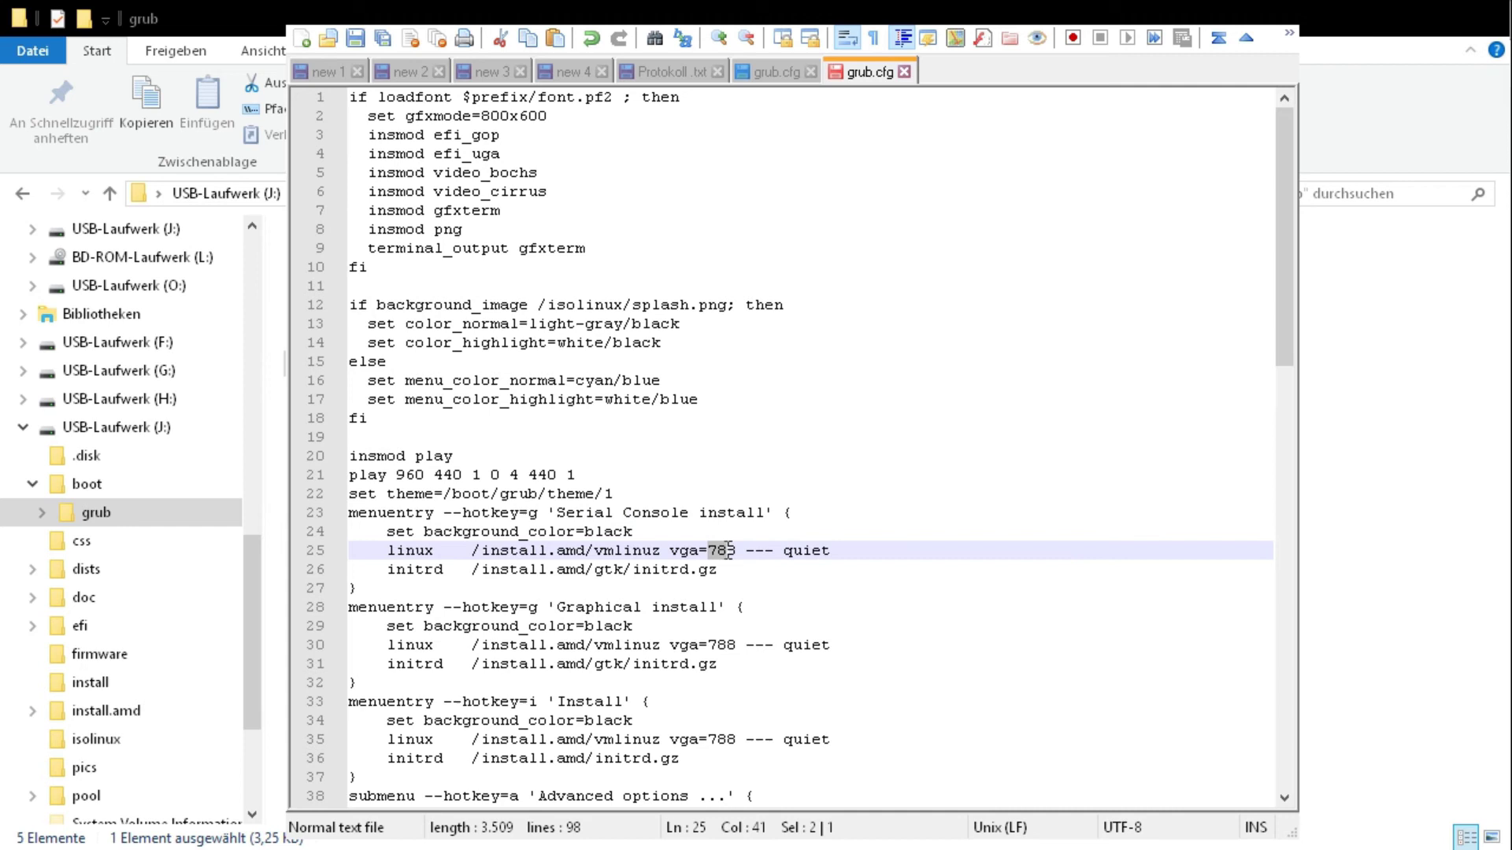
type("off")
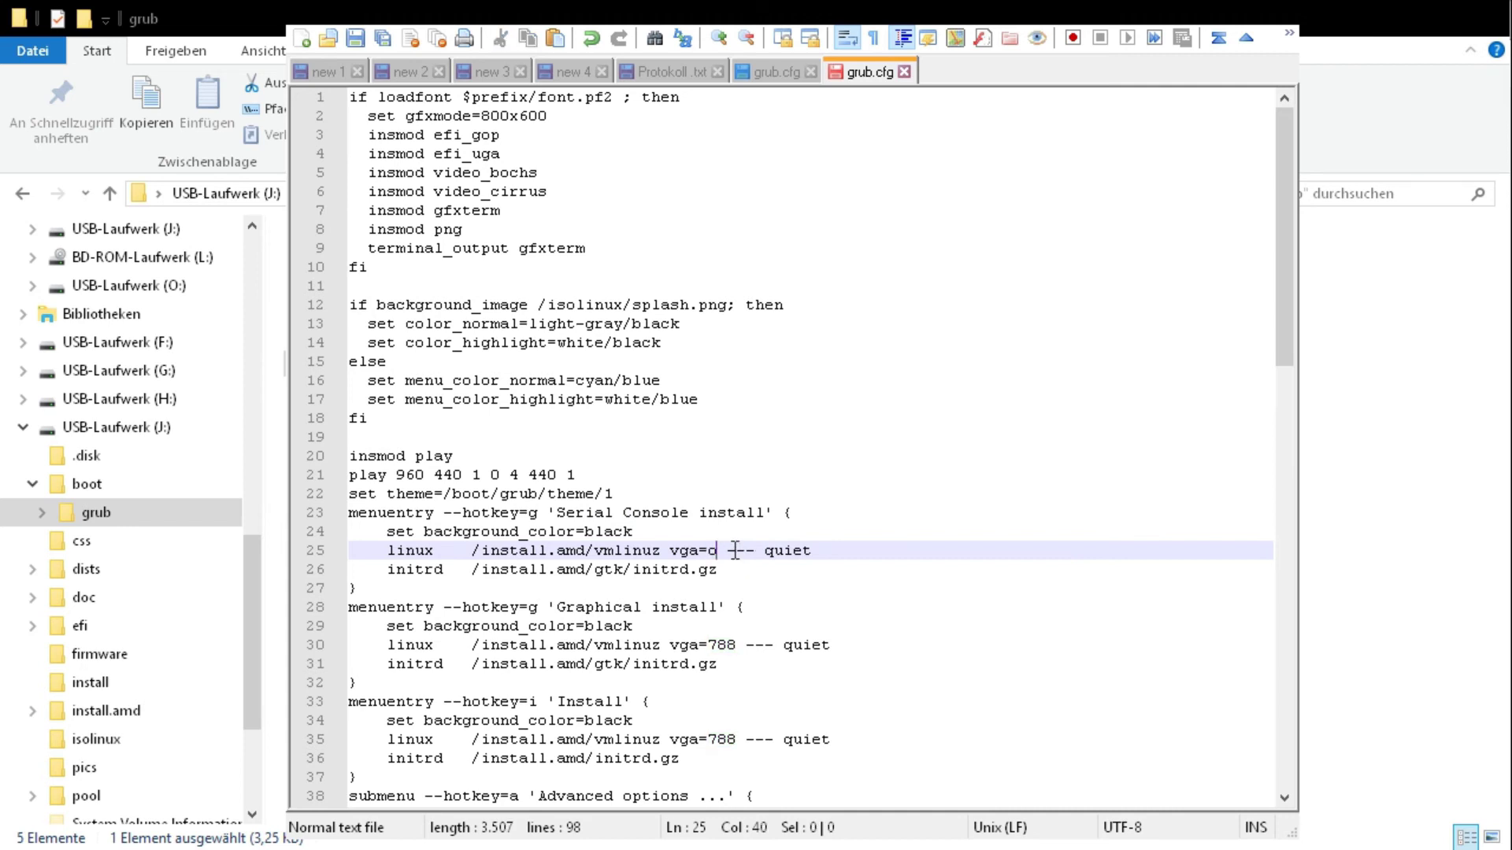
left_click(802, 552)
double_click(803, 552)
key("Delete")
type("console=")
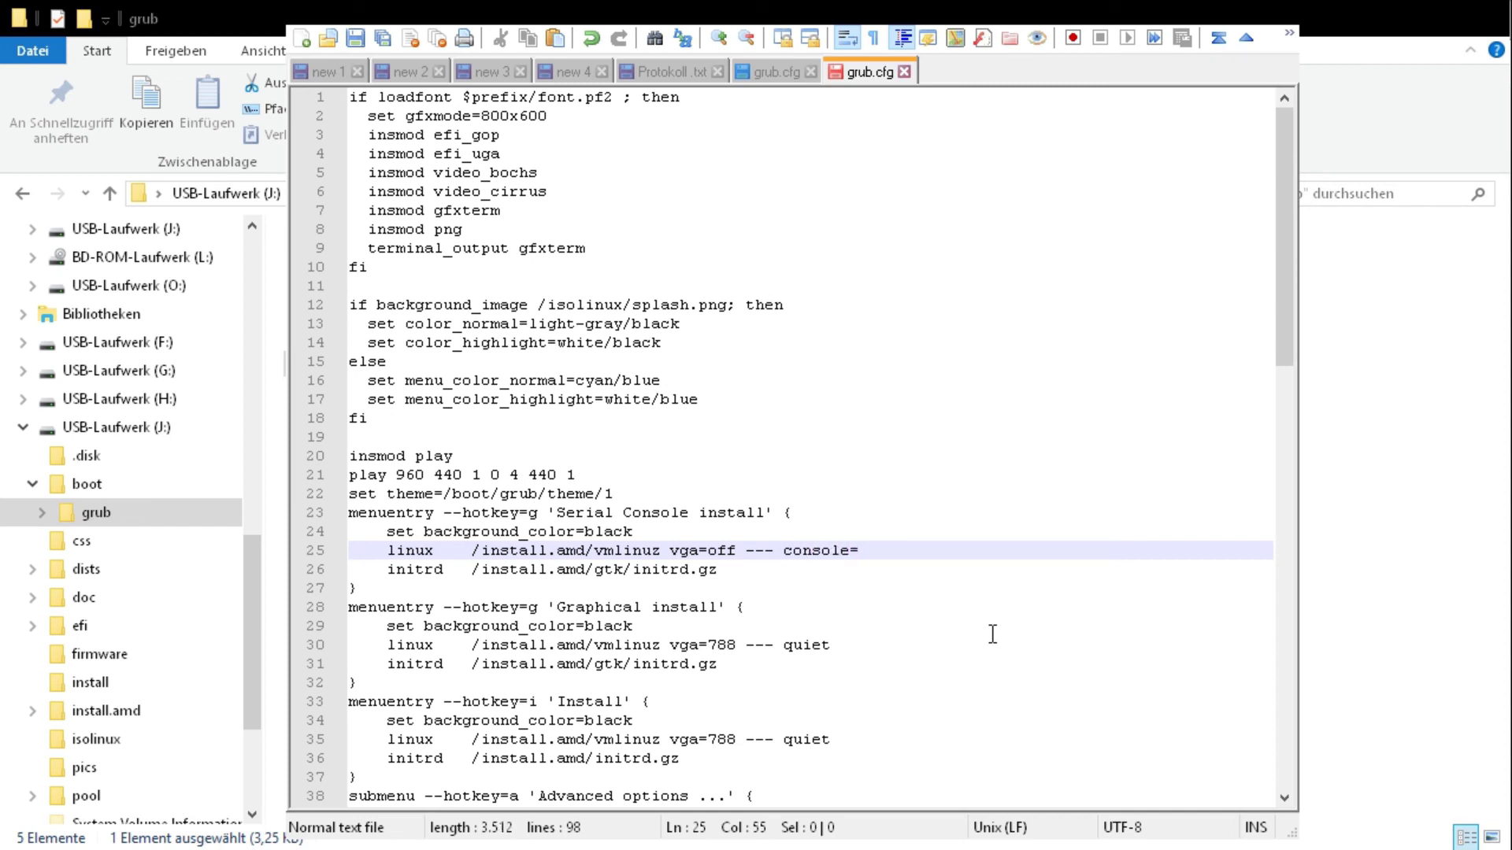
type("ttyS1,115200n")
type("8")
Step: Add console to the terminal_output line and save grub.cfg
left_click(669, 250)
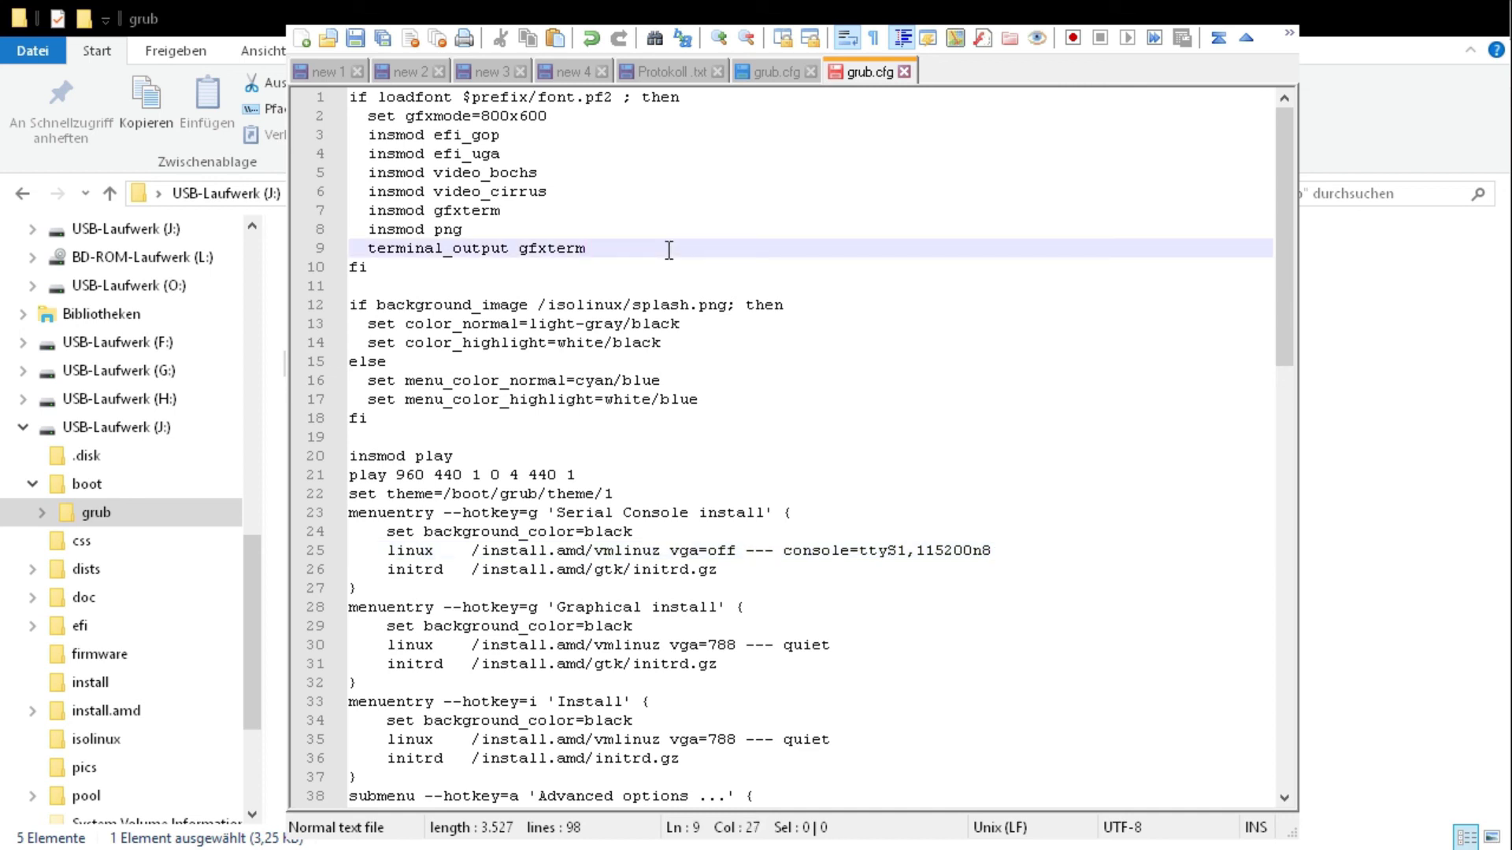
type("console")
left_click(356, 36)
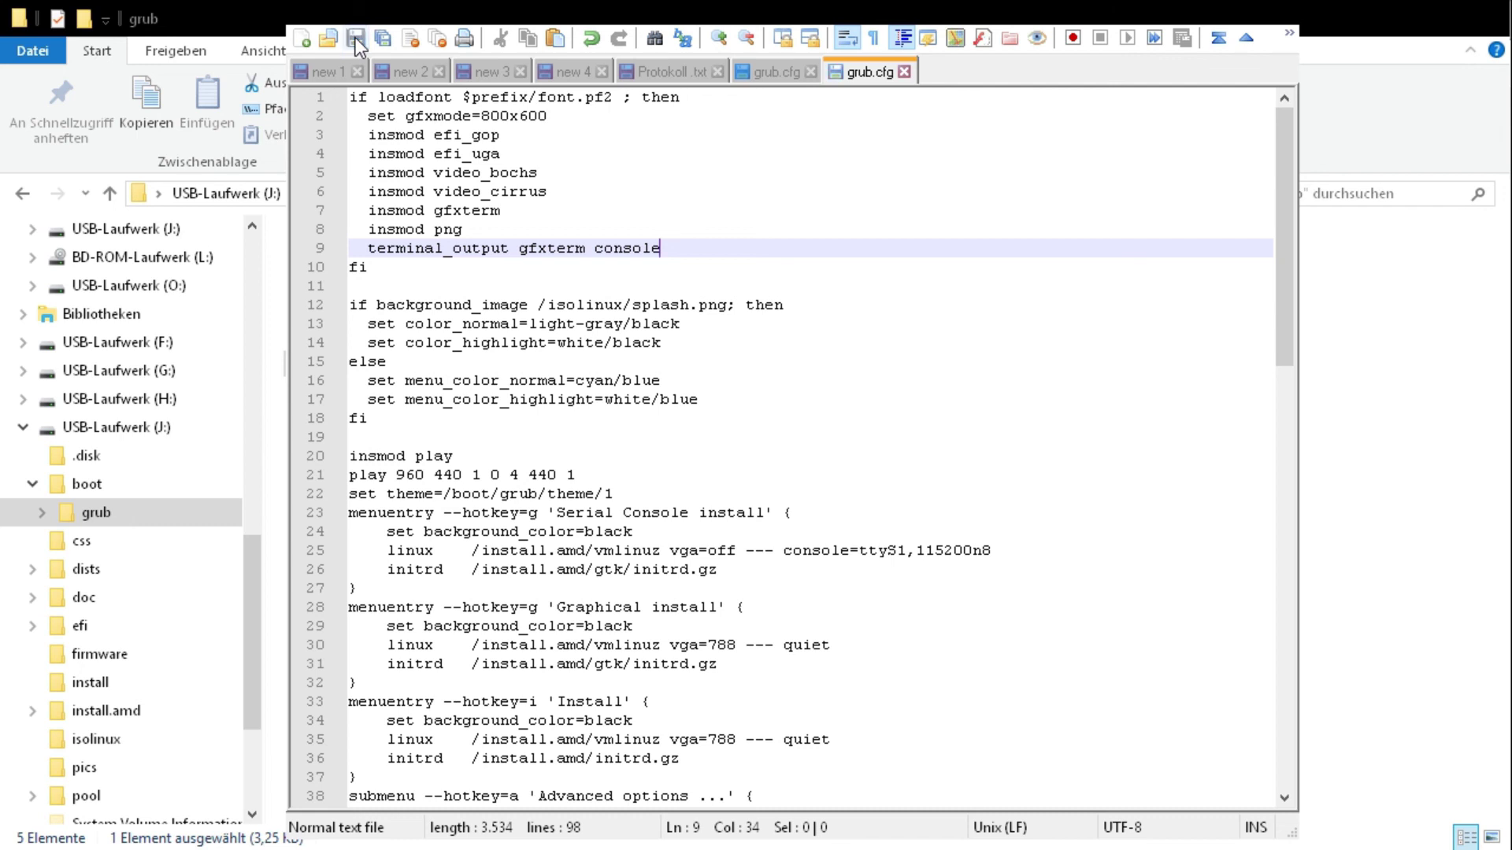